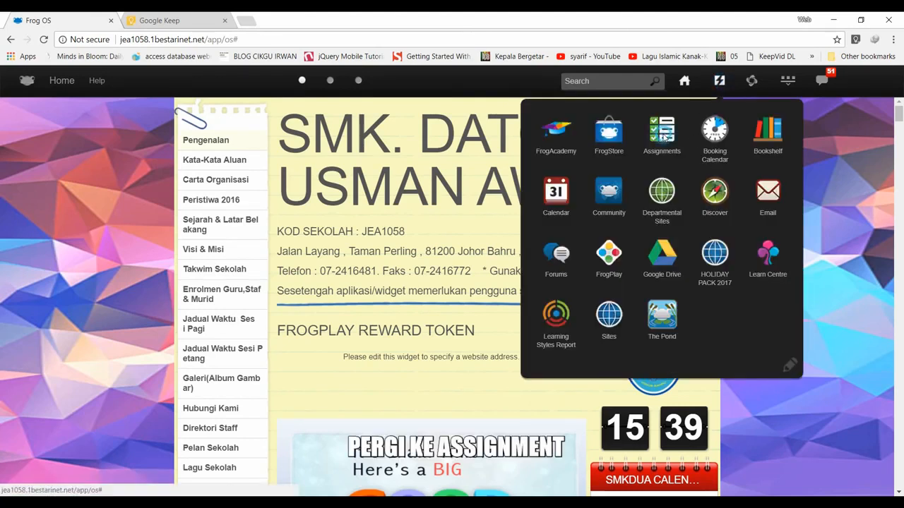
Step: Create a new assignment in the Assignments app and name it "TUGASAN SAINS CUTI SEKOLAH"
click(664, 139)
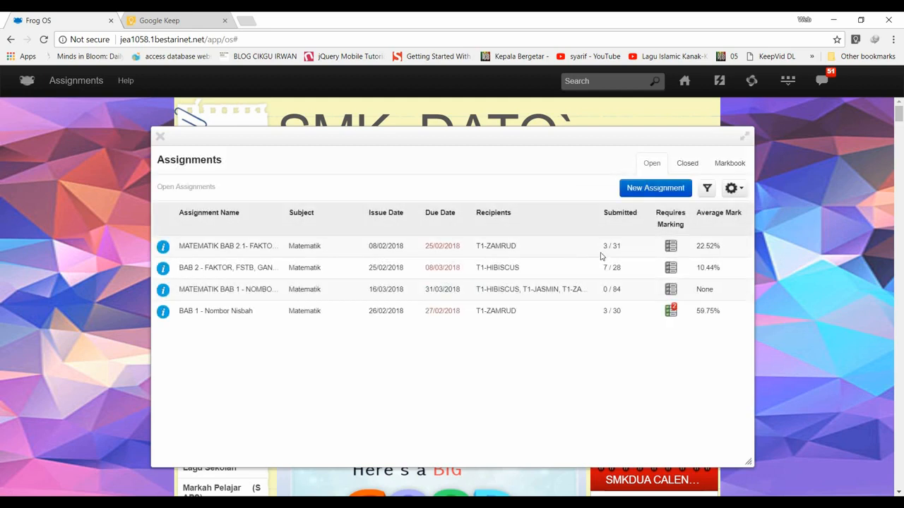
click(644, 191)
click(449, 185)
text(TUG)
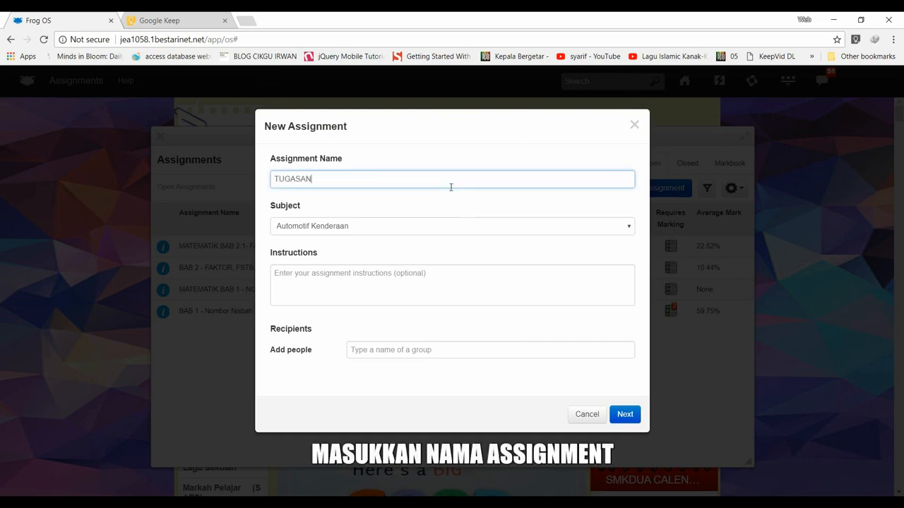
text(ASAN)
key(BackSpace)
key(BackSpace)
key(BackSpace)
key(BackSpace)
key(BackSpace)
key(BackSpace)
key(BackSpace)
key(BackSpace)
text(TI SEK)
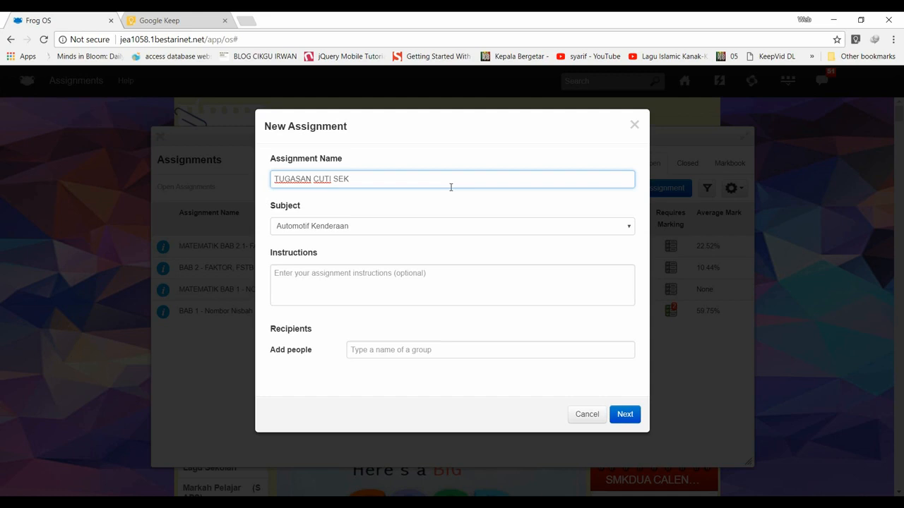
key(Left)
text(SAINS)
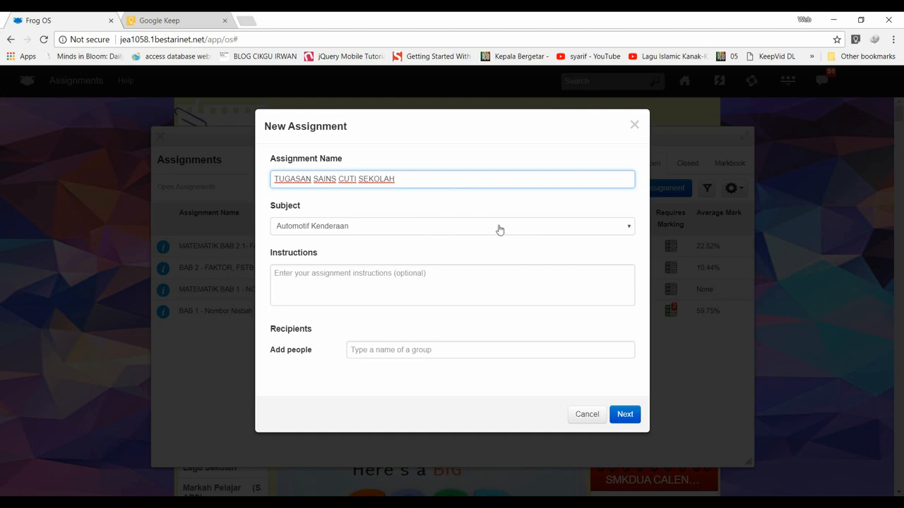
Step: Set the new assignment's subject to Matematik
click(568, 227)
scroll(472, 263, down, 7)
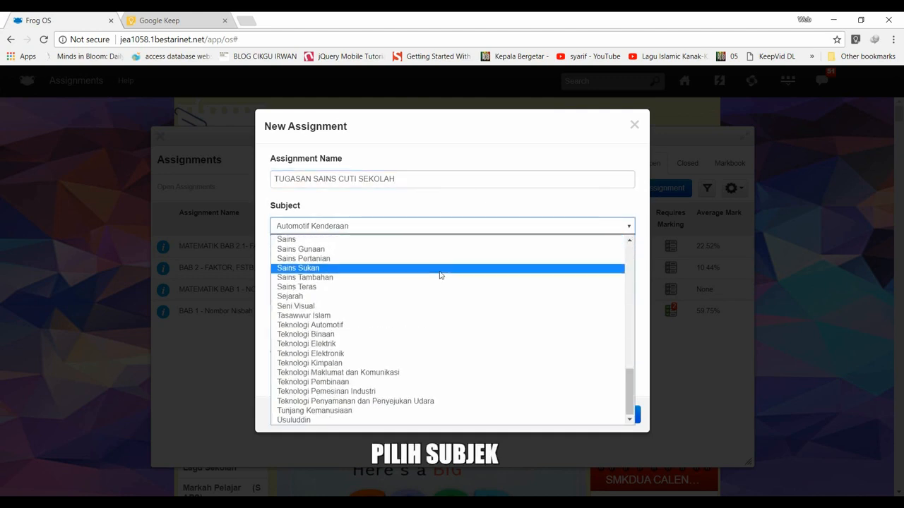
scroll(433, 278, up, 5)
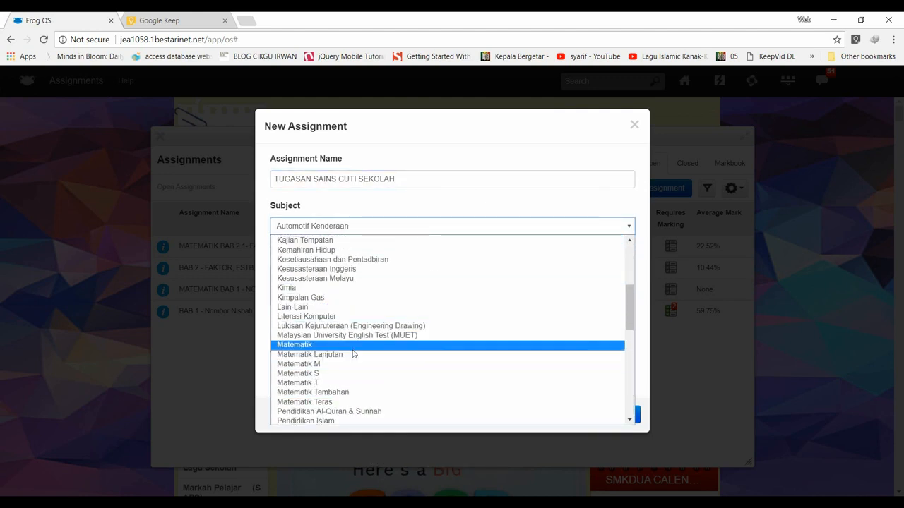
click(353, 345)
Step: Enter the instructions "JAWAB SOALAN QUIZ YANG DIBERIKAN. PELAJAR YANG MENDAPAT MARKAH 70% DAN KE ATAS LAYAN MENDAPAT FROG QUIZ TOKEN."
click(422, 285)
text(JW)
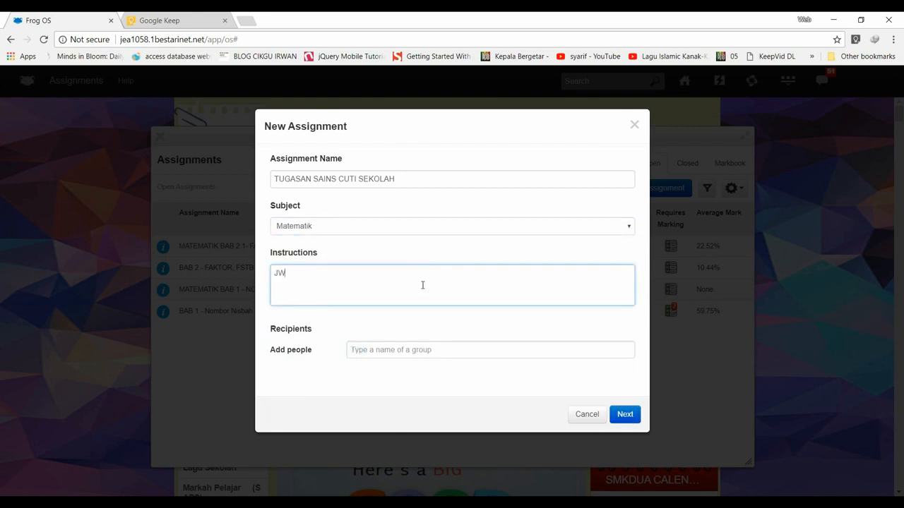
text(AWA SOALAN QU)
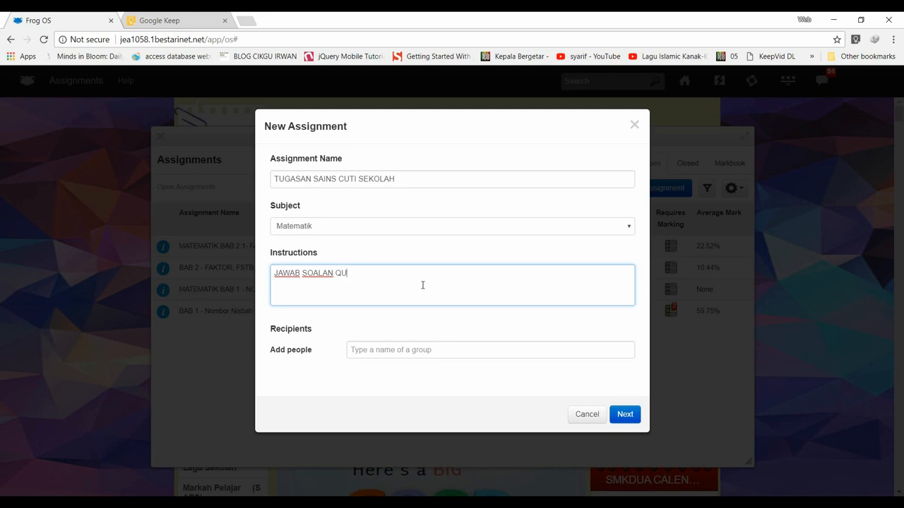
text(IZ YANG DIBERIKAN  PELAJAR YANG MENDAPAT )
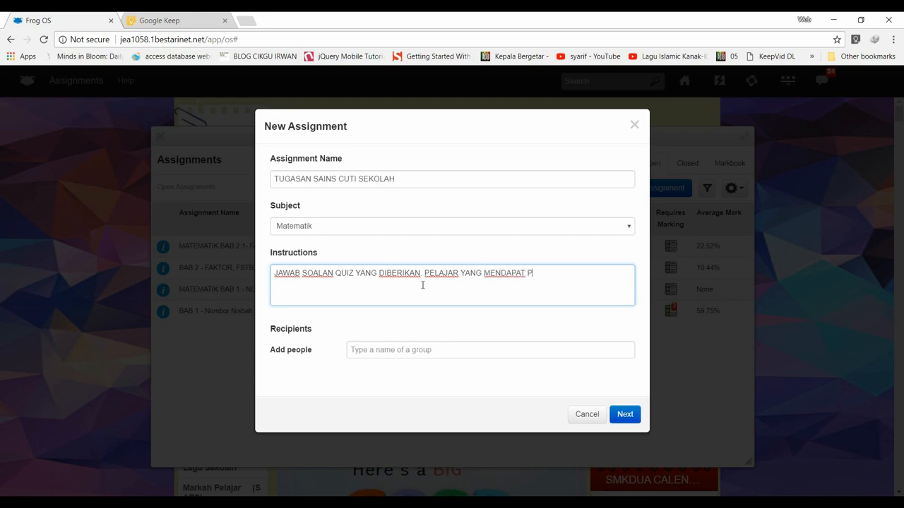
text(MARKAH 70% DAN KE ATAS)
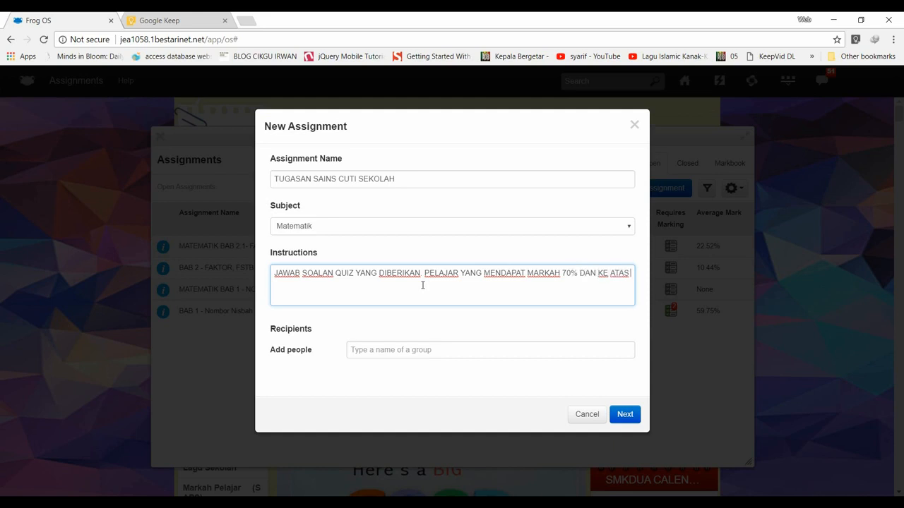
text( LAYAN MENDAPAT FROG)
key(Tab)
text(QU)
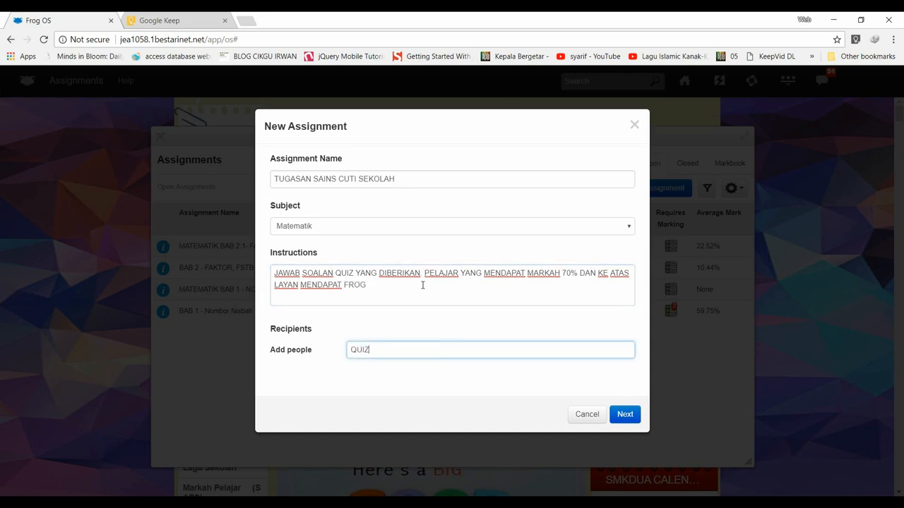
click(407, 300)
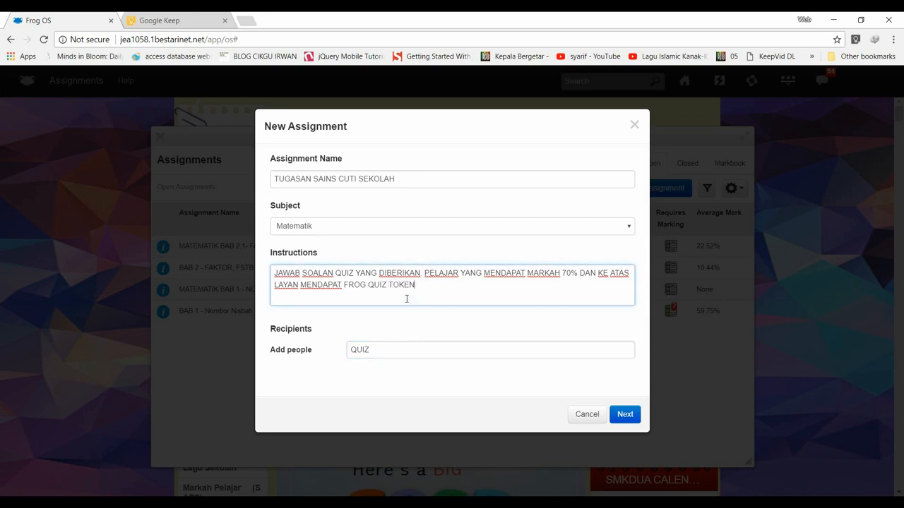
text(QUIZ TOKEN UNTUK D)
Step: Clear the stray text from the recipient search and add the group T1-HIBISCUS as a recipient
drag(385, 349, 282, 347)
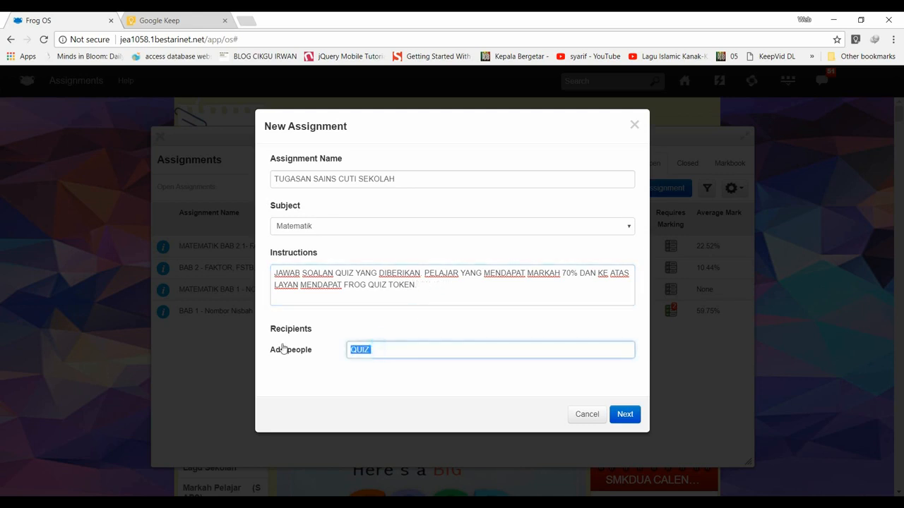
key(BackSpace)
text(T1)
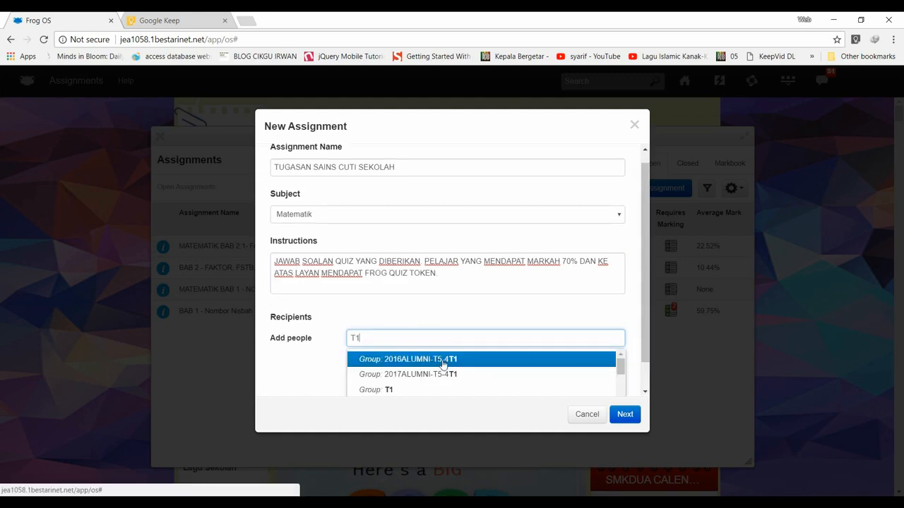
scroll(442, 363, down, 1)
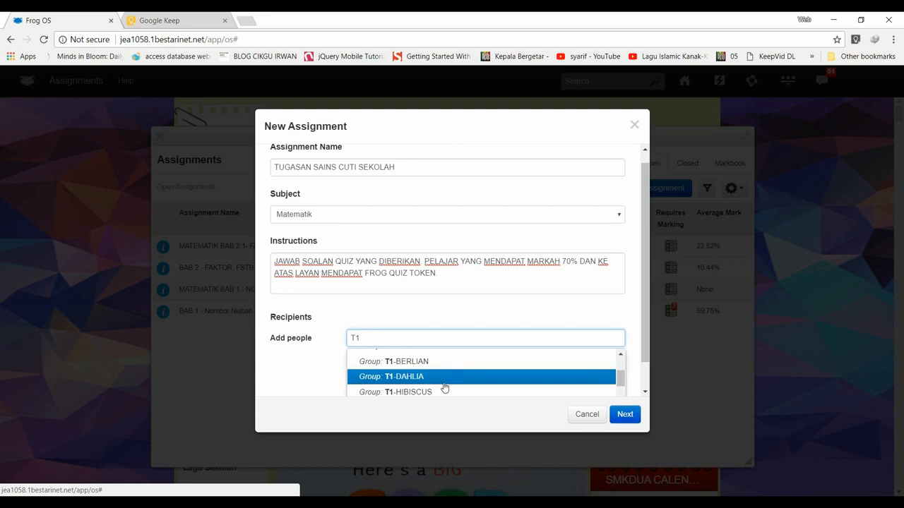
click(442, 390)
Step: Search the groups for T1 and add T1-ZAMRUD to the assignment's recipients
click(409, 351)
text(T1)
scroll(407, 367, down, 1)
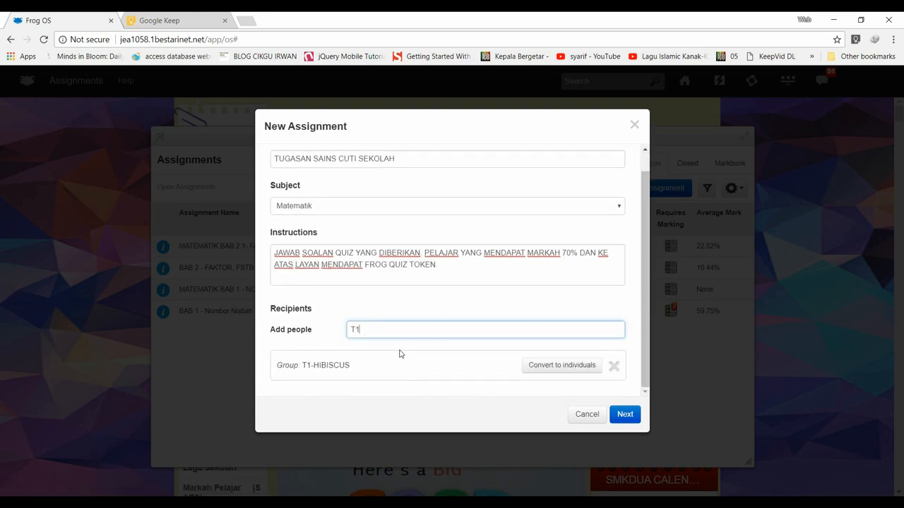
scroll(407, 372, down, 4)
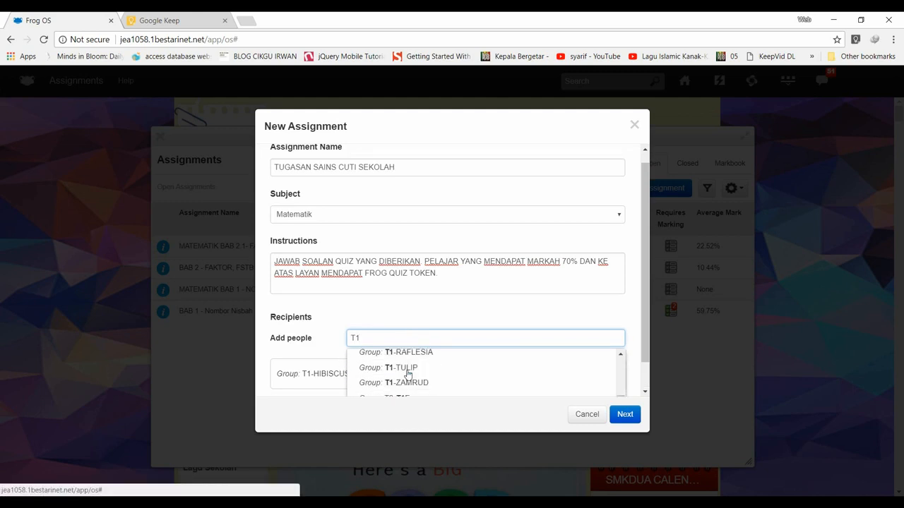
click(416, 387)
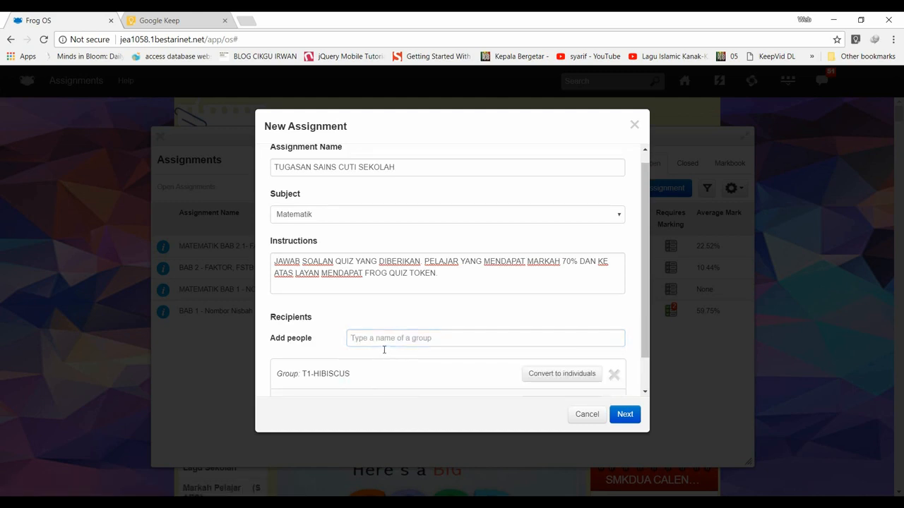
Step: Check the class timetable note in Google Keep, and add the group T1-JASMIN to the assignment's recipients
text(T1)
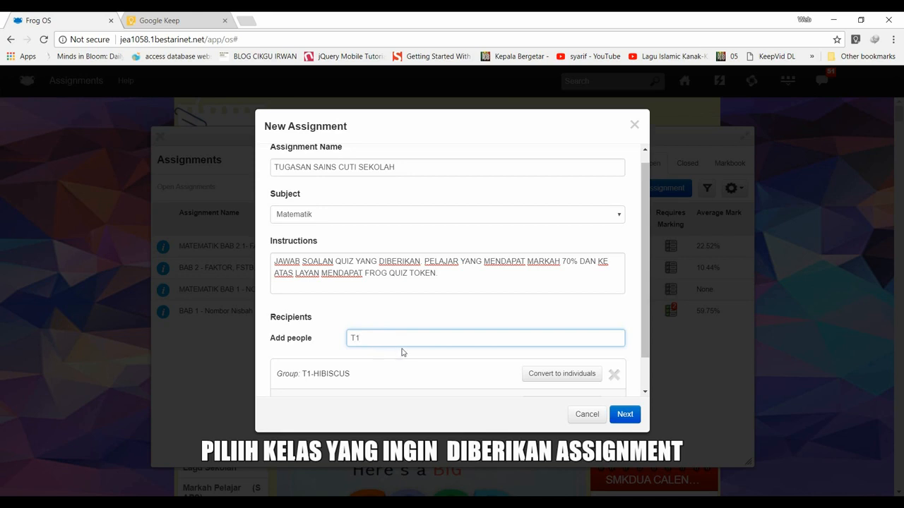
scroll(403, 353, down, 1)
scroll(402, 353, up, 1)
scroll(422, 362, down, 2)
scroll(422, 362, down, 3)
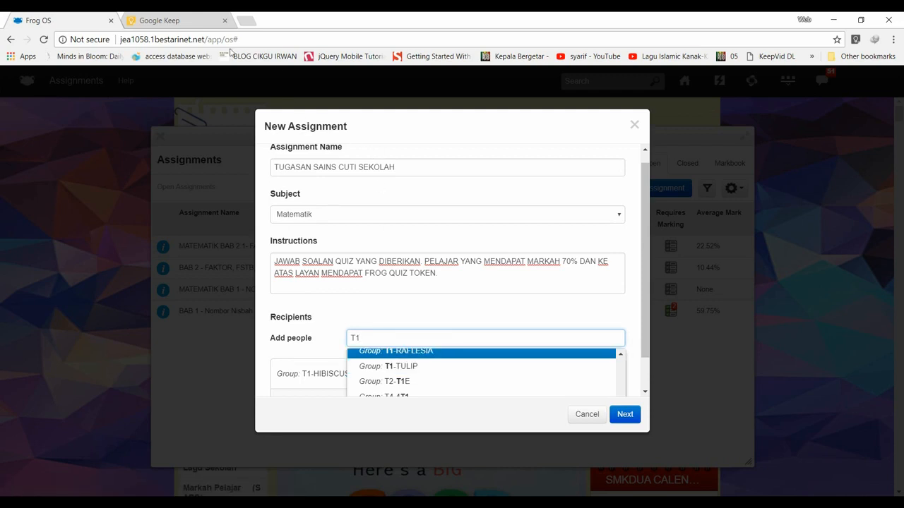
click(183, 22)
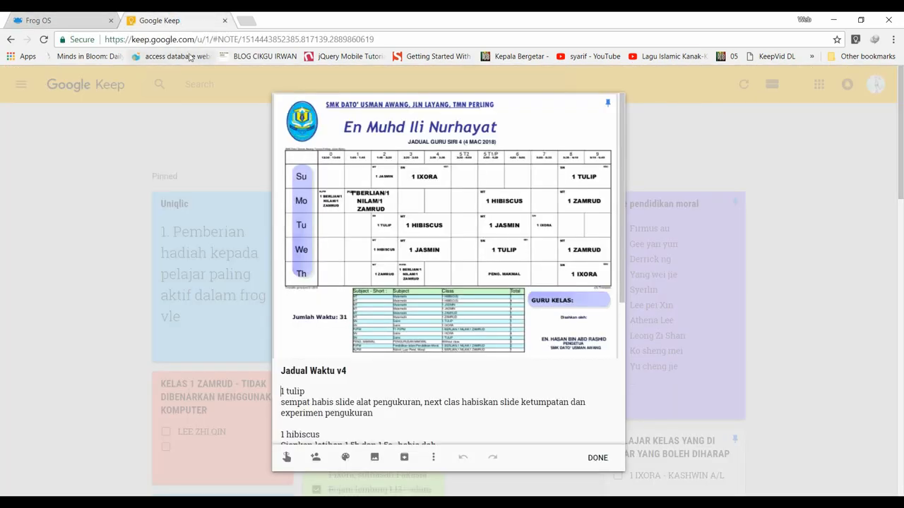
click(63, 21)
scroll(395, 311, down, 1)
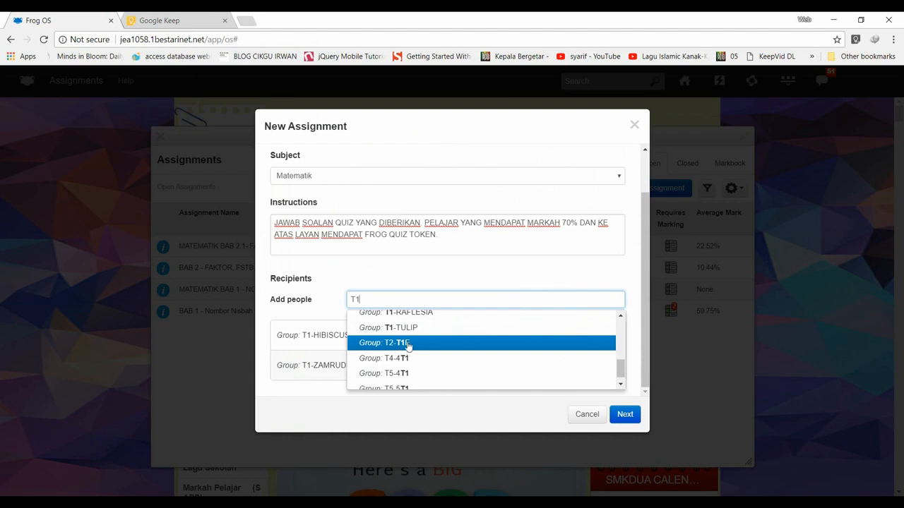
scroll(422, 345, up, 4)
scroll(424, 343, down, 2)
scroll(421, 352, up, 3)
click(419, 368)
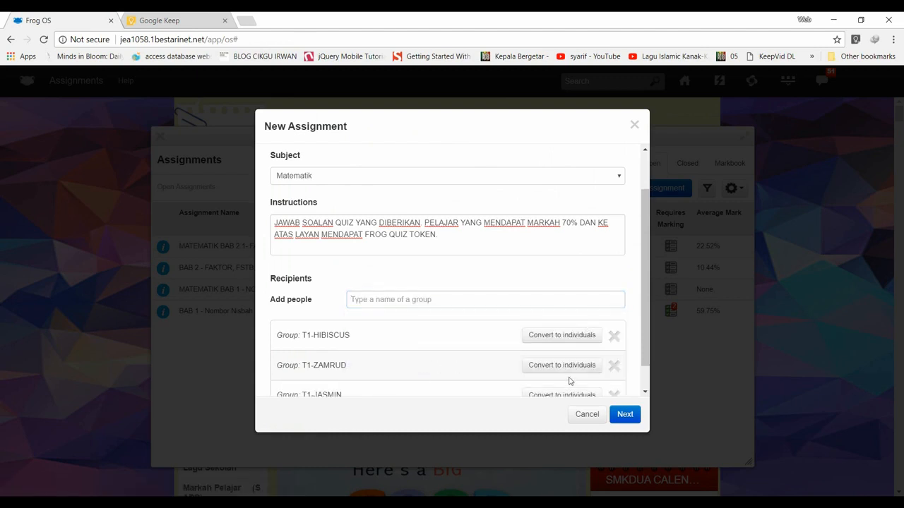
scroll(605, 371, down, 1)
scroll(602, 368, down, 1)
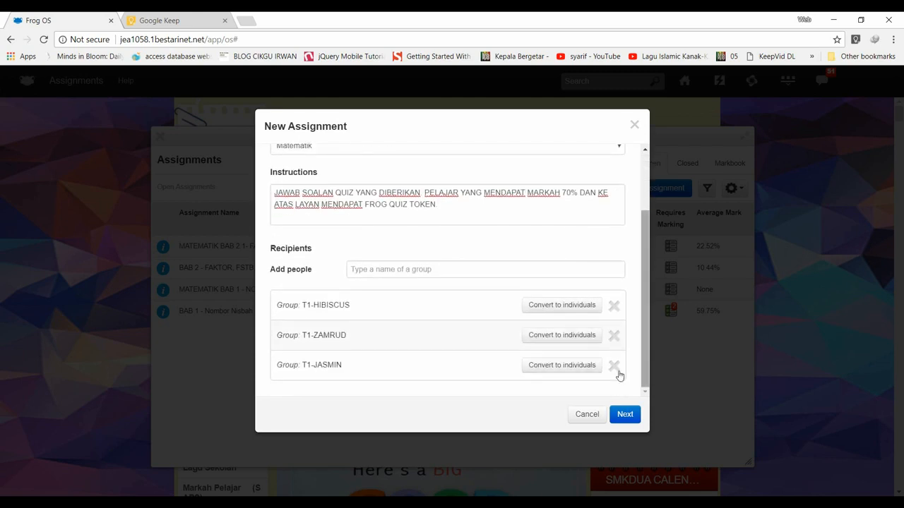
Step: Continue to the assignment's date settings and make it available from 16/03/2018 and due on 25/03/2018
click(626, 415)
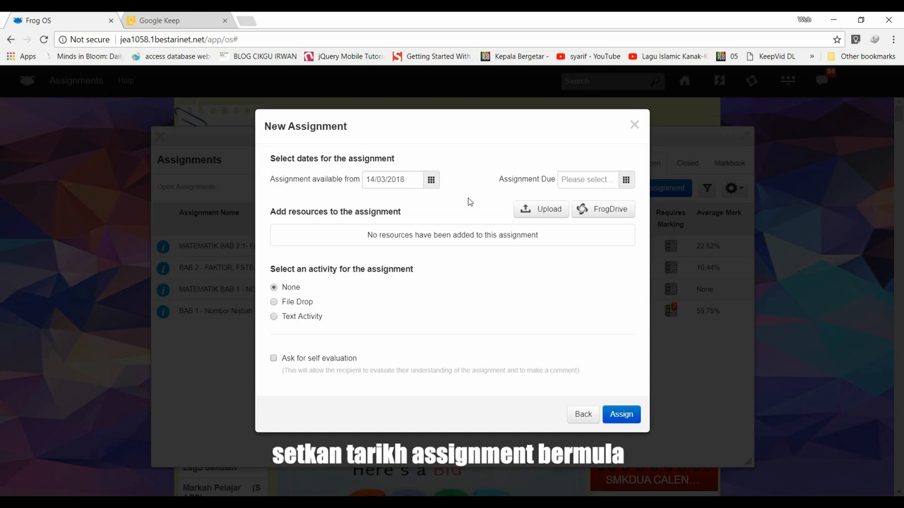
click(847, 503)
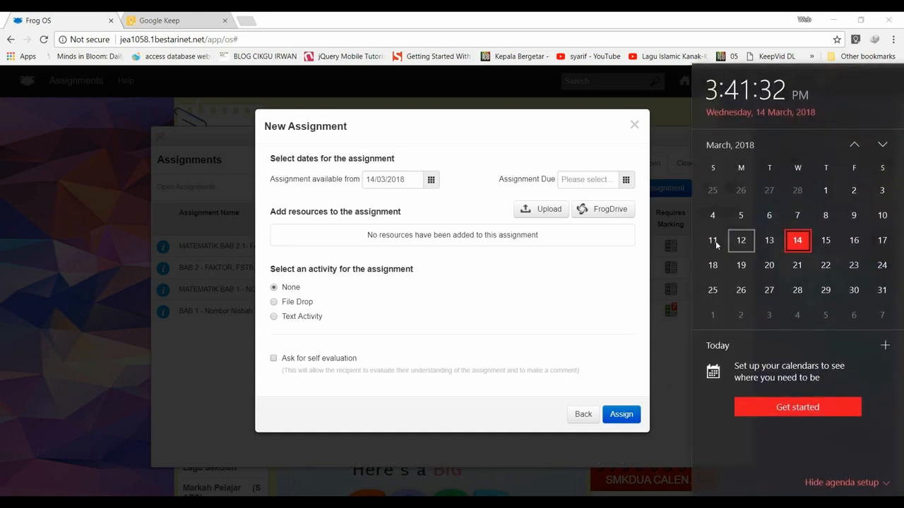
click(431, 179)
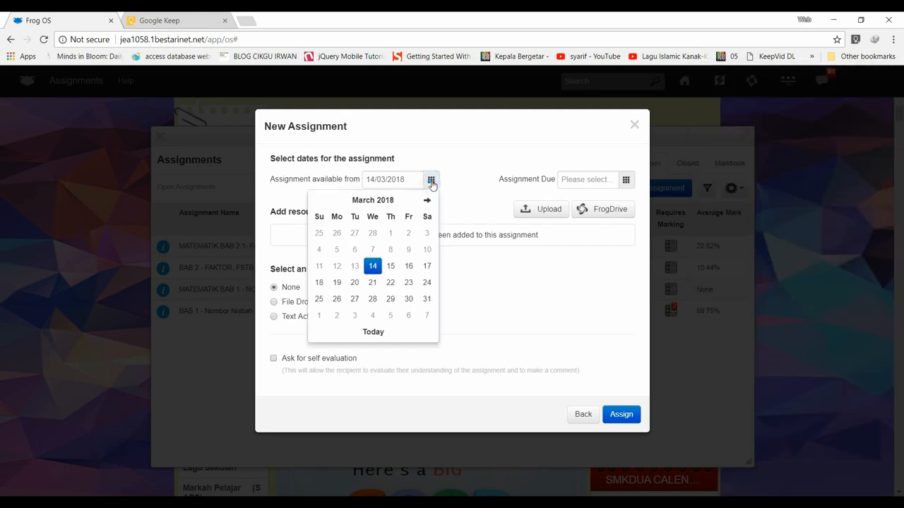
click(408, 266)
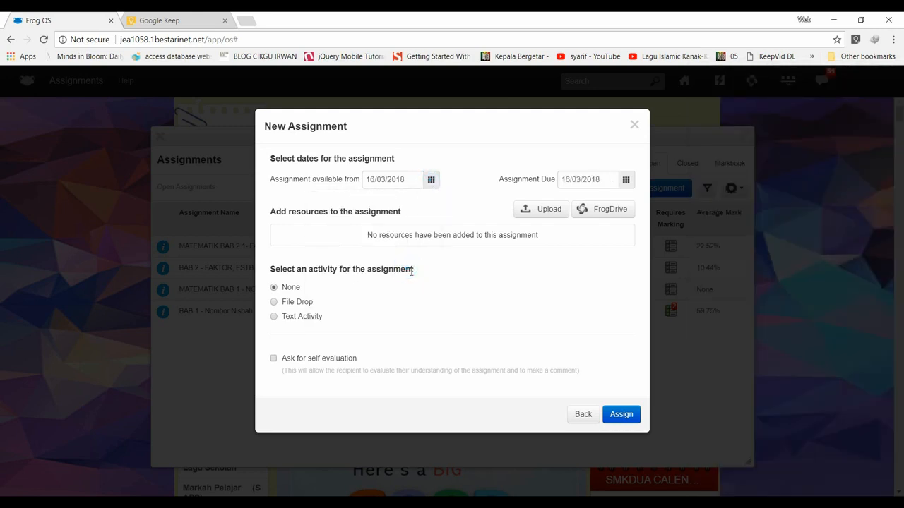
click(625, 180)
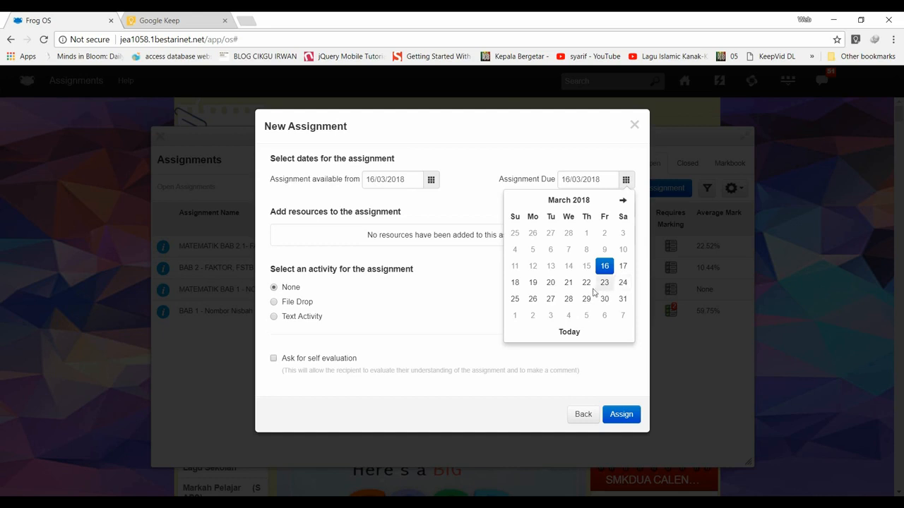
click(514, 299)
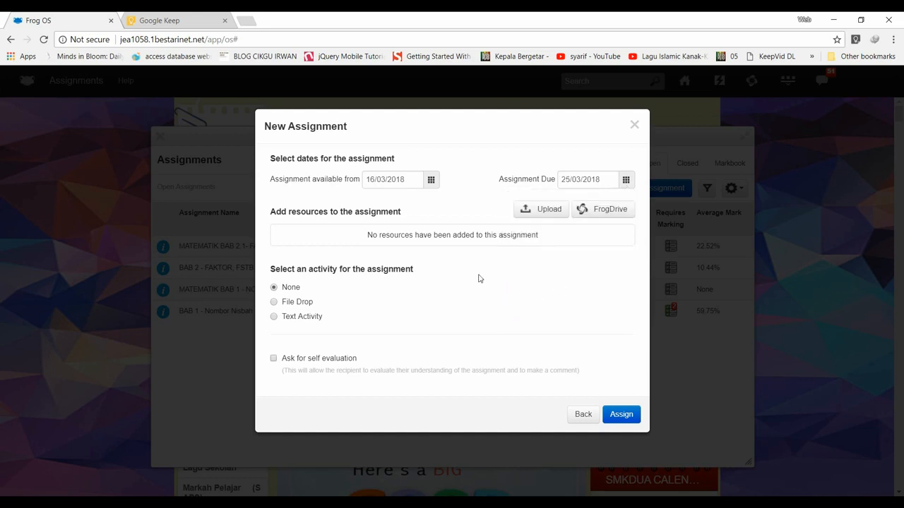
Step: Browse FrogDrive for assignment resources and filter the School Quizzes to form T1
click(586, 210)
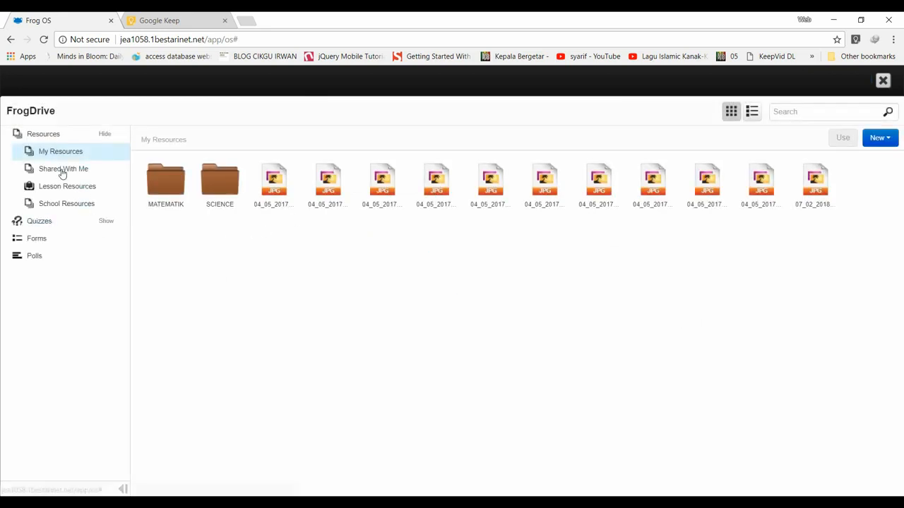
click(49, 221)
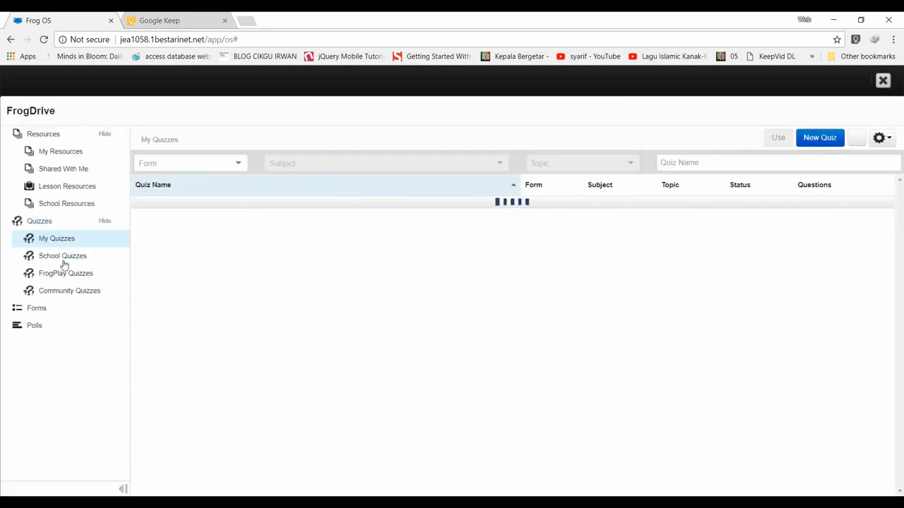
click(65, 256)
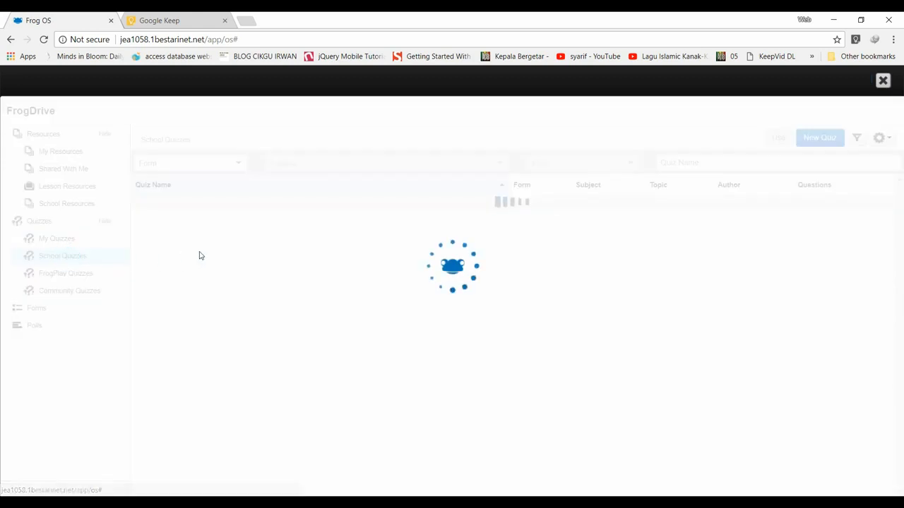
click(236, 165)
scroll(182, 251, down, 3)
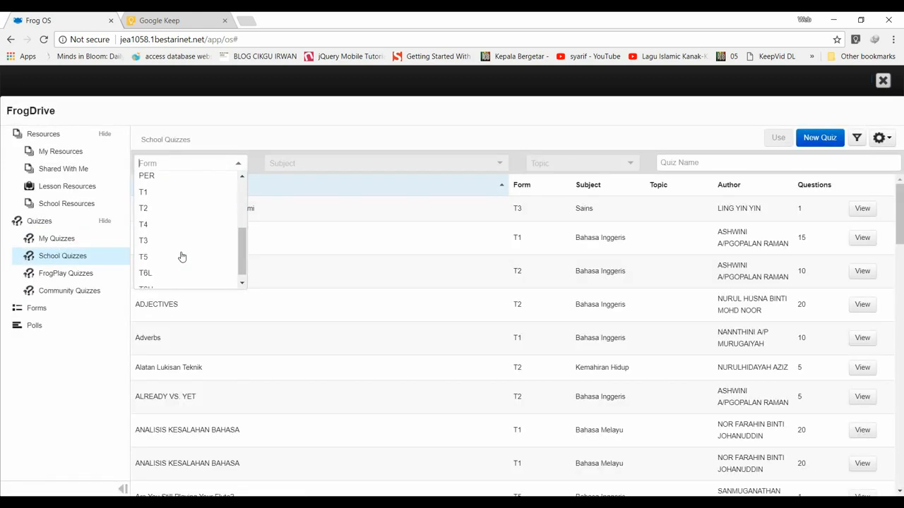
click(170, 197)
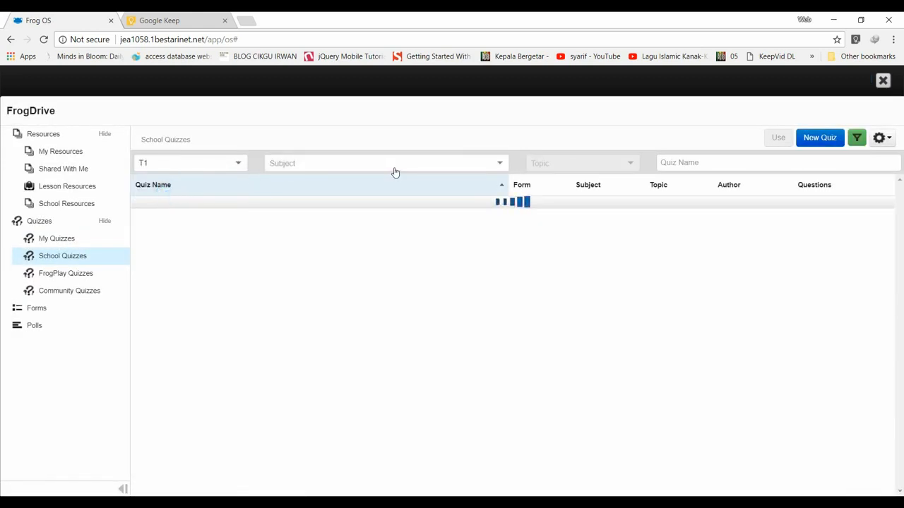
Step: Filter the school quizzes to the subject Matematik and sort them by number of questions, highest first
click(500, 165)
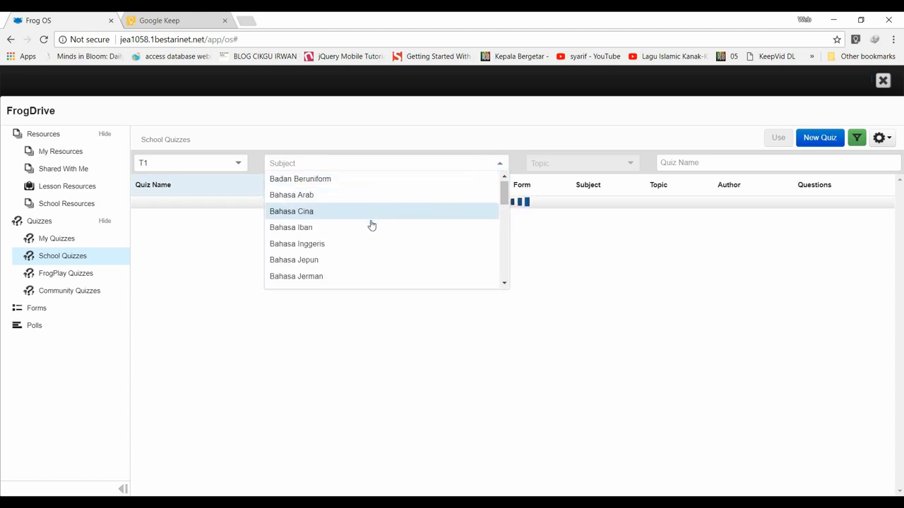
scroll(365, 243, down, 5)
scroll(329, 216, up, 2)
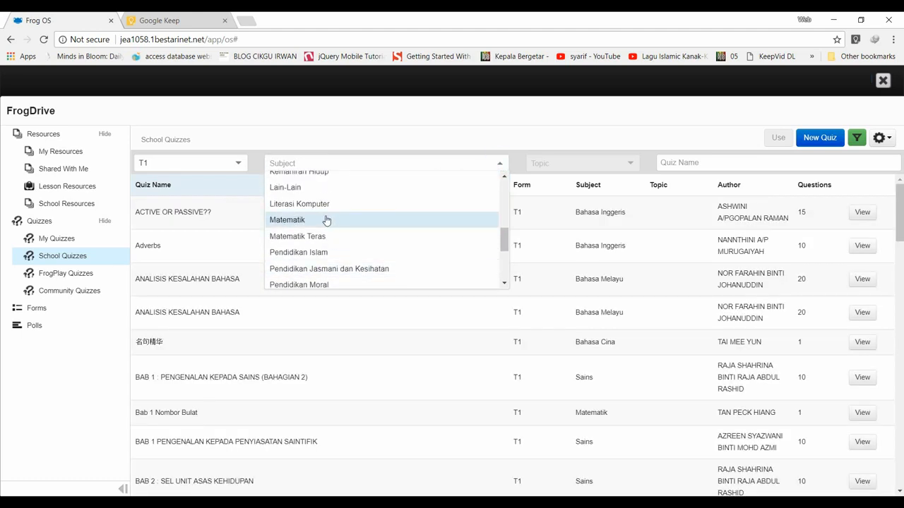
click(322, 218)
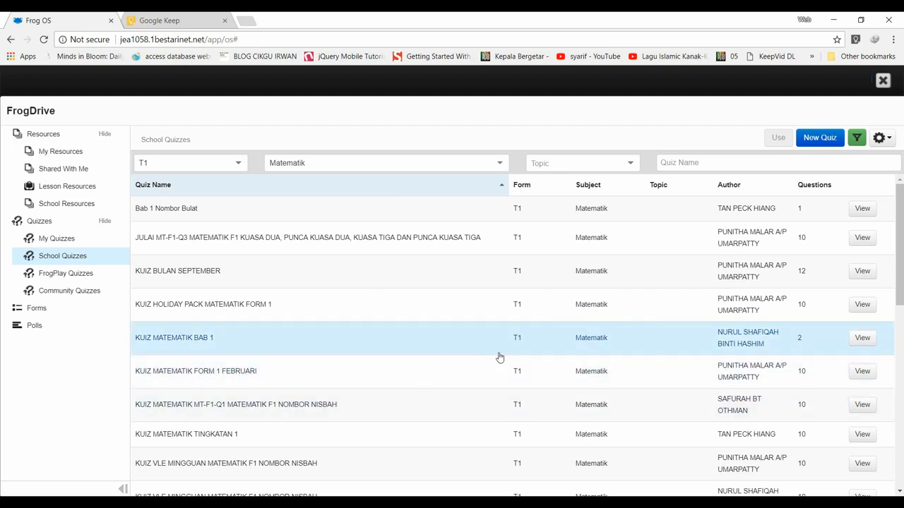
scroll(796, 359, down, 4)
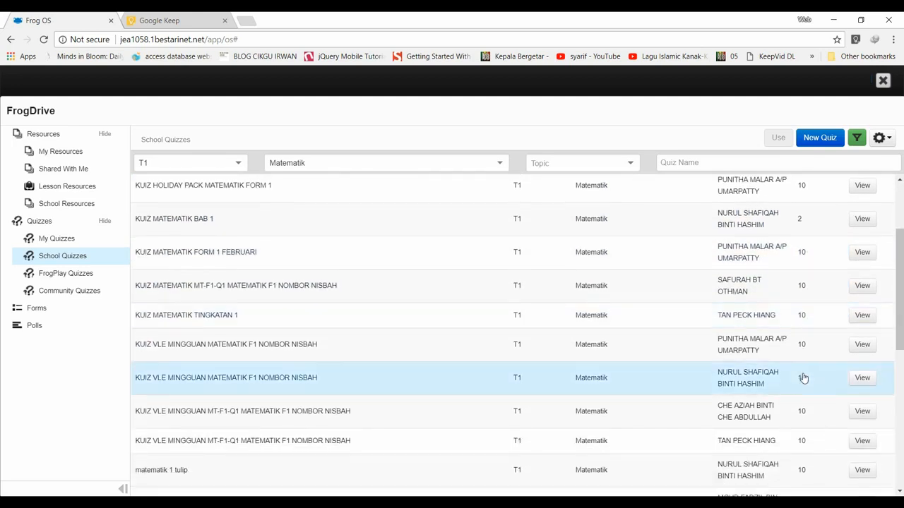
scroll(802, 378, down, 3)
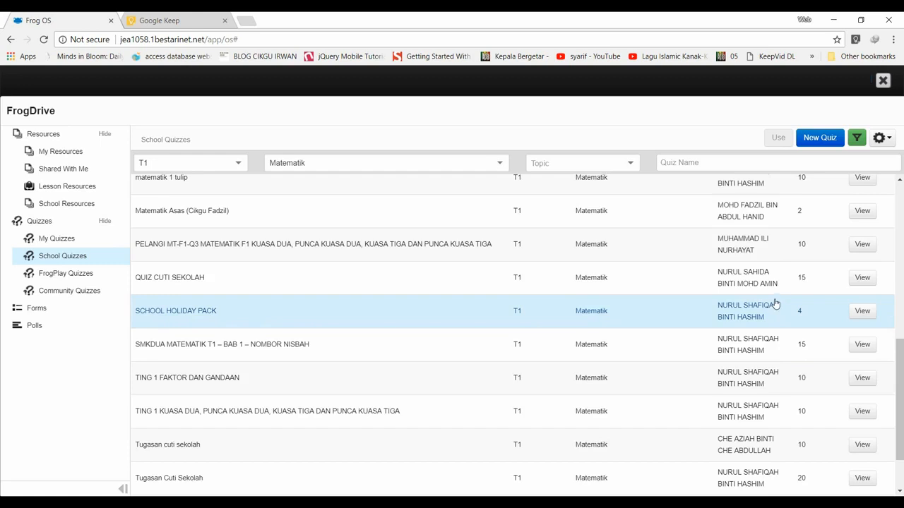
scroll(776, 300, up, 5)
scroll(777, 292, up, 2)
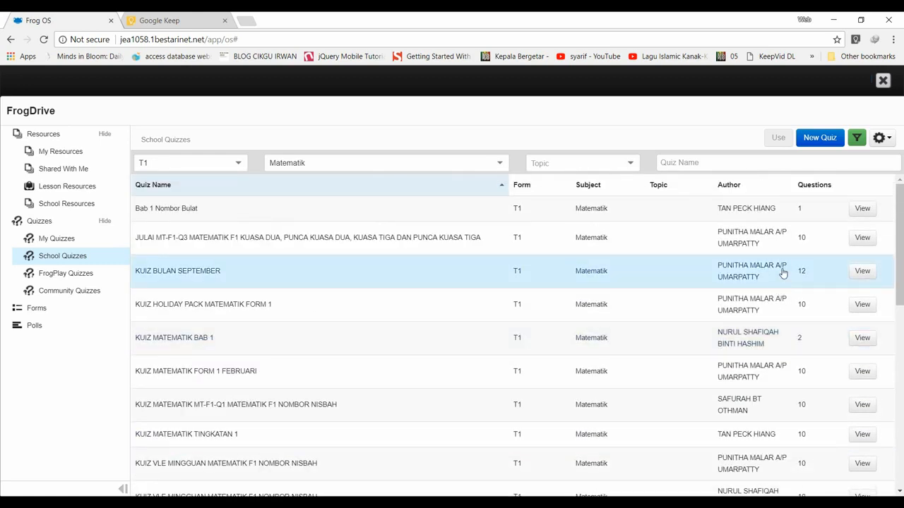
click(831, 185)
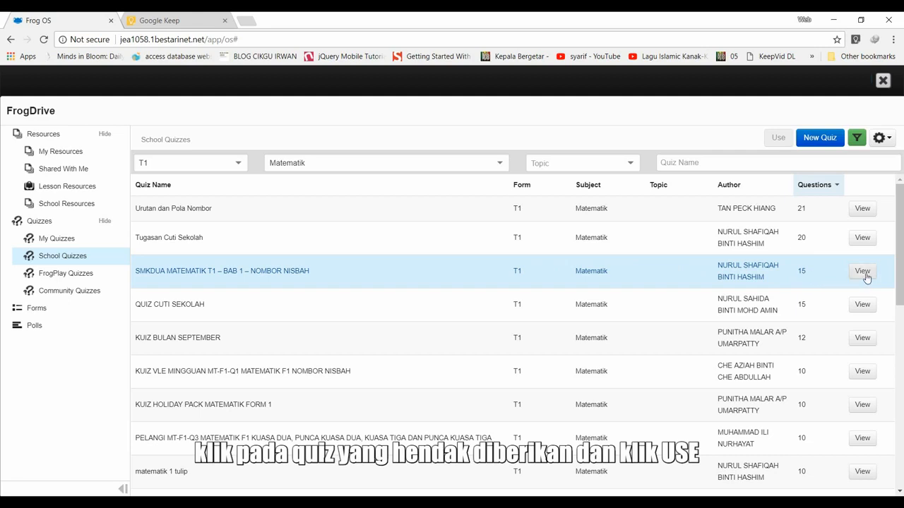
Step: Attach the quiz "SMKDUA MATEMATIK T1 – BAB 1 – NOMBOR NISBAH" to the assignment and enable asking for self evaluation
click(822, 271)
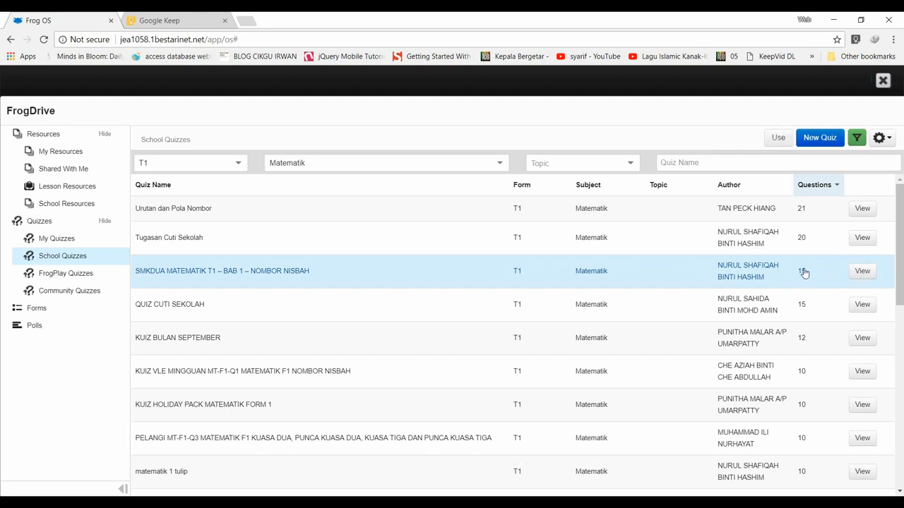
click(779, 138)
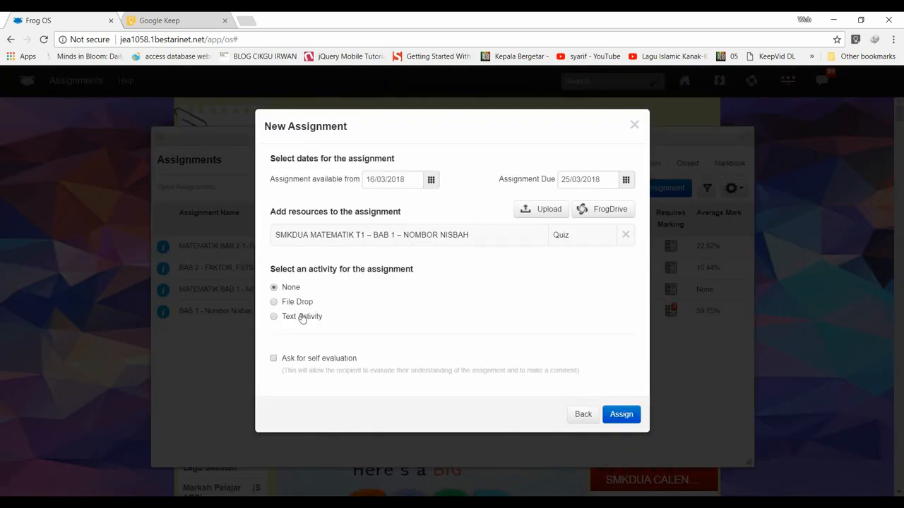
click(273, 358)
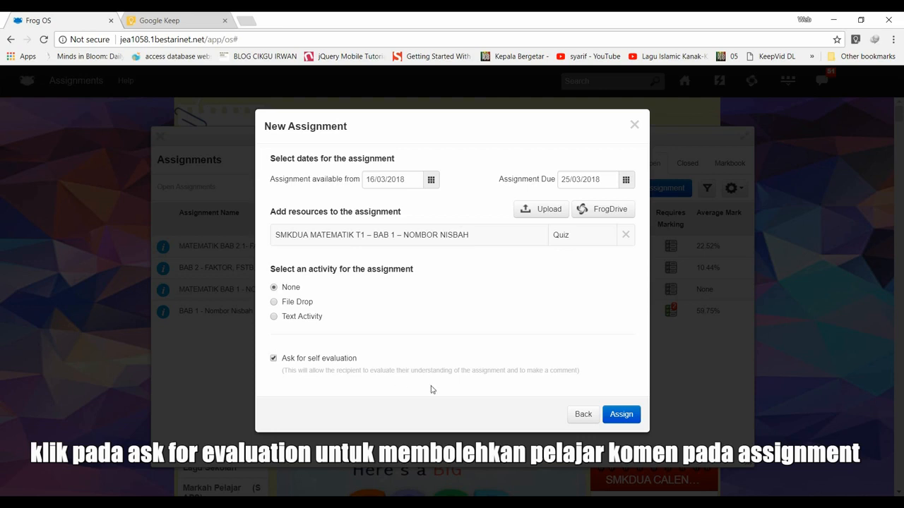
Step: Go back to the assignment details and append "SILA KLIK BUTTON COMPLETE ASSIGNMENT SETELAH SELESAI MENJAWAB QUIZ YANG DIBERIKAN" to the instructions
click(583, 415)
click(473, 293)
key(BackSpace)
text(. SILA KLIK BUT)
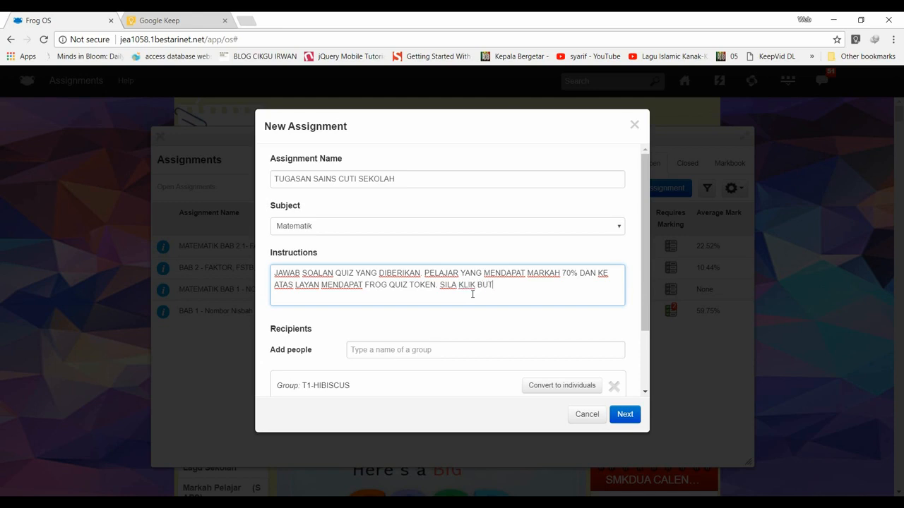
text(ASS)
text(IGNMENT SETEL)
text(AH SELESAI )
text(MENJAWAB  QUIZ)
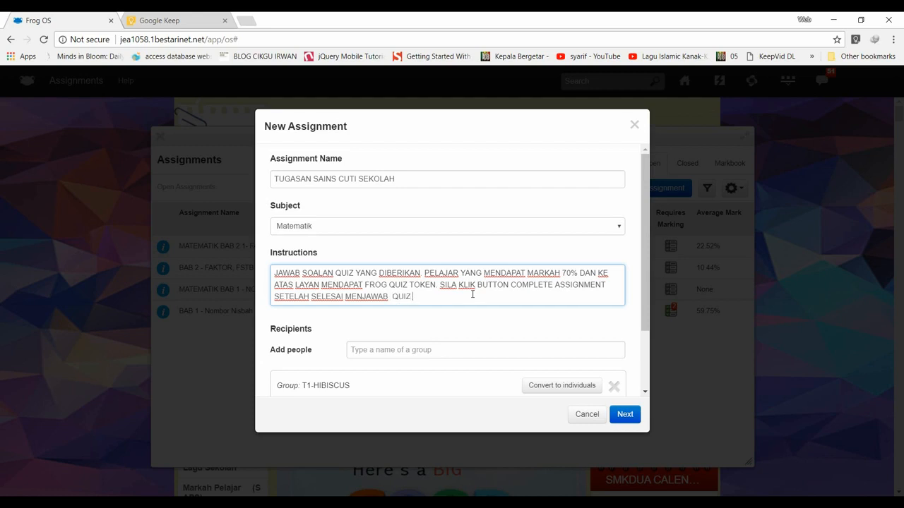
text( YANG DIBERIKAN)
Step: Continue to the assignment's final settings and assign it, closing the Assignments window when done
click(627, 413)
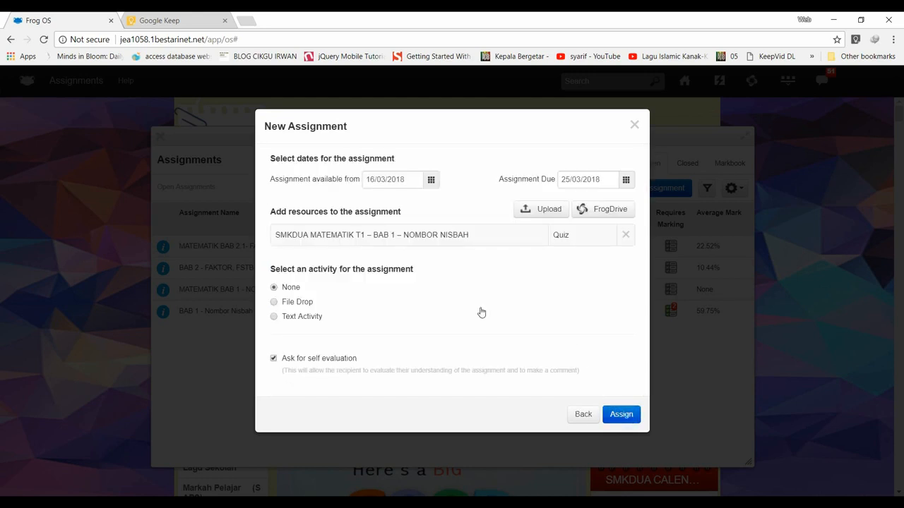
click(614, 414)
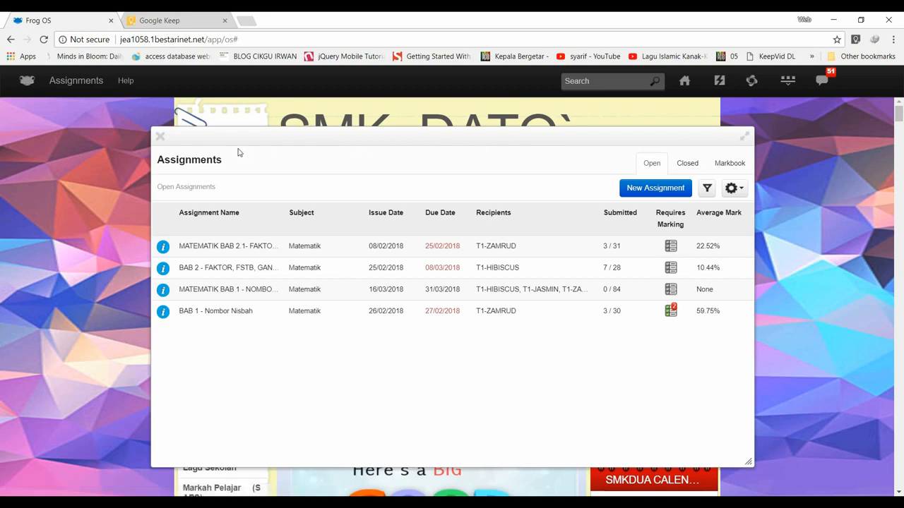
click(160, 137)
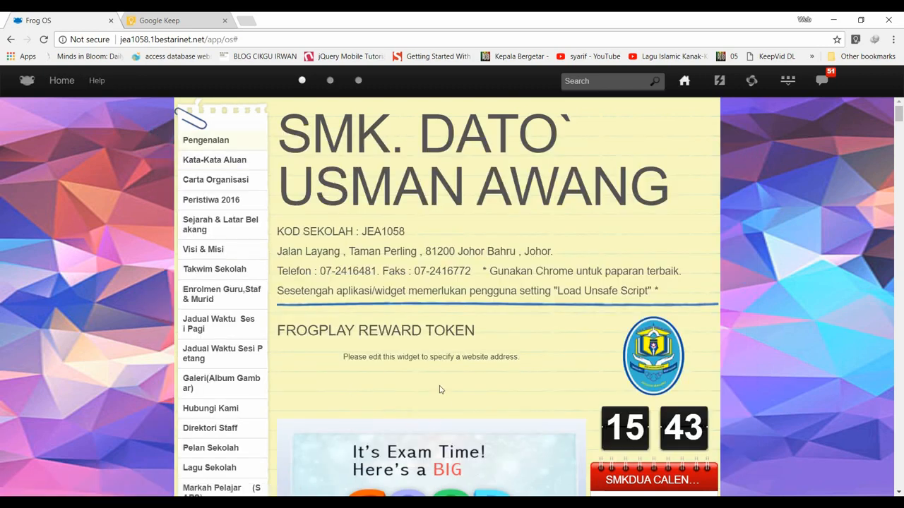